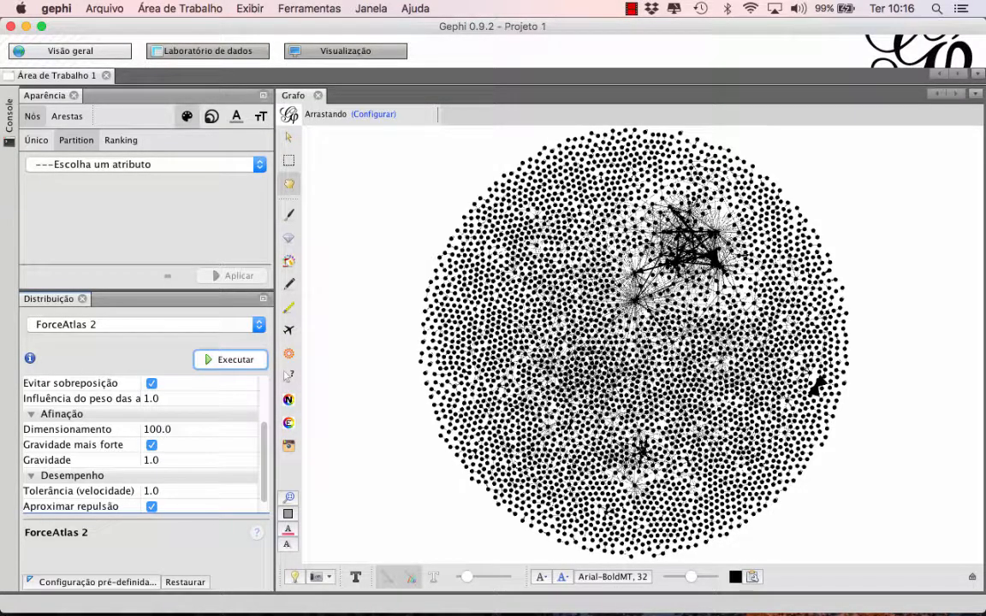
click(145, 324)
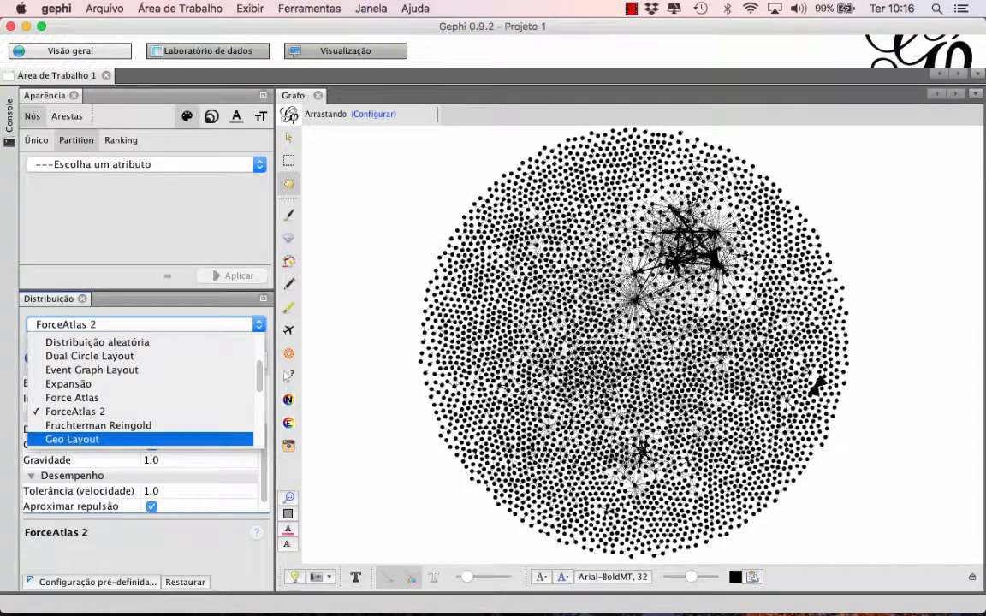
key(Escape)
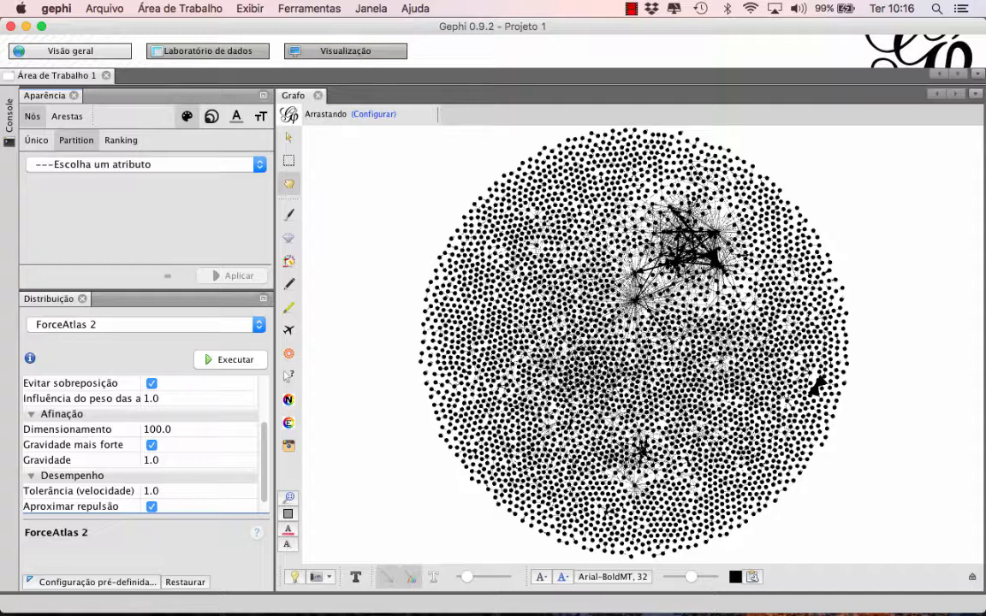
Color the nodes by the Modularity Class partition and apply it to the graph
click(146, 164)
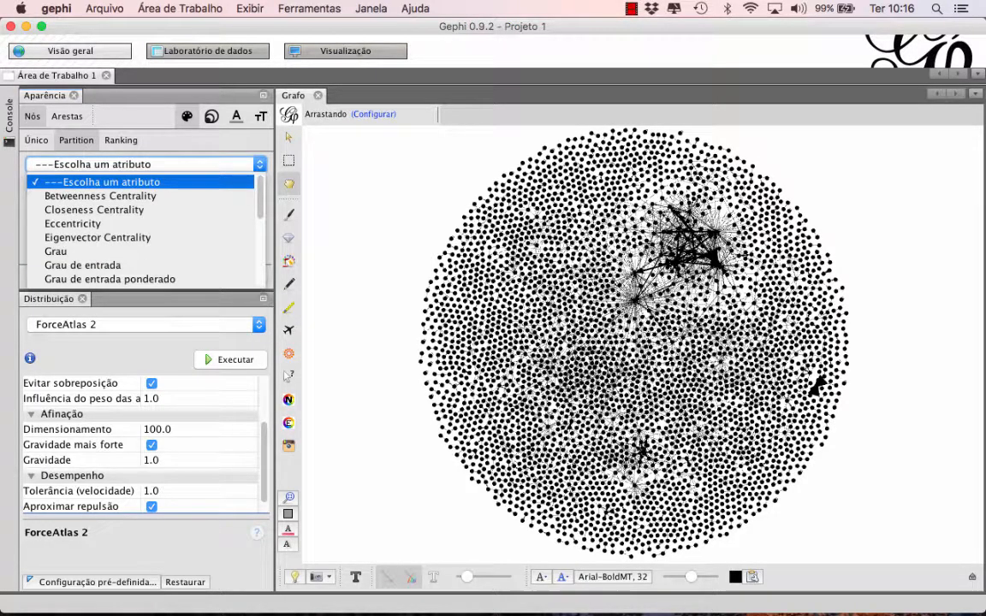
scroll(141, 230, down, 3)
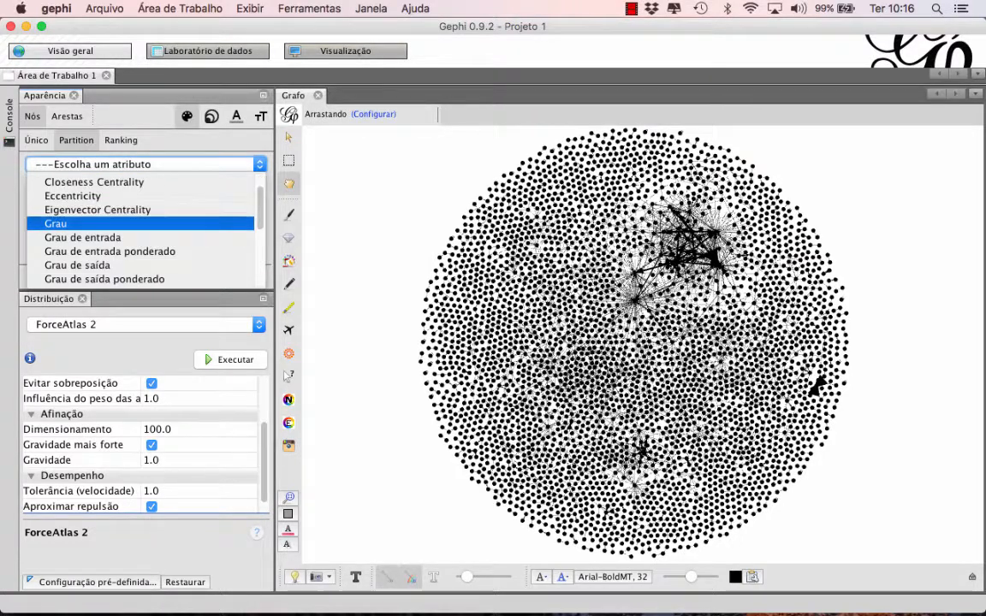
scroll(141, 230, down, 1)
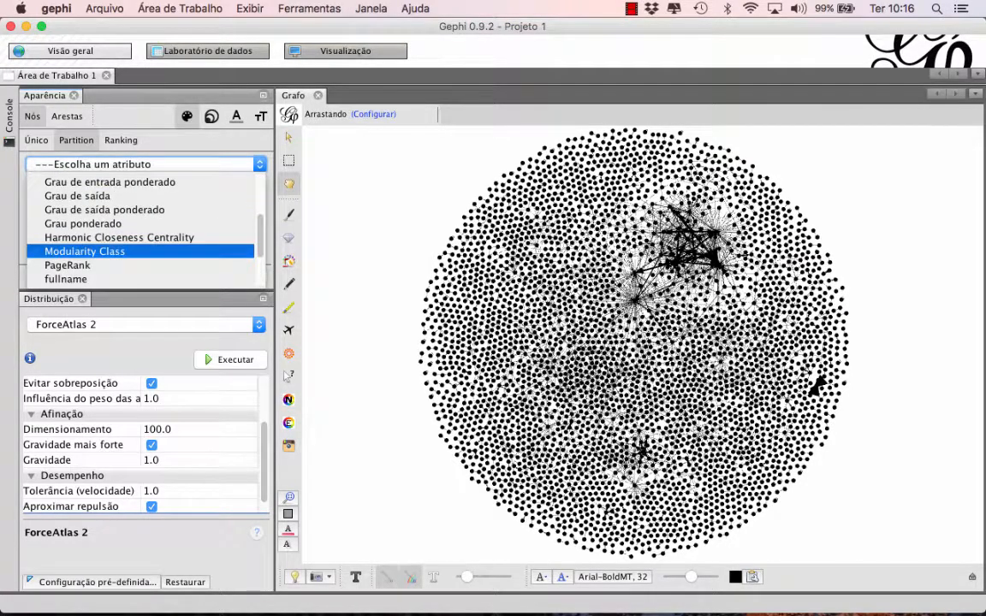
click(84, 251)
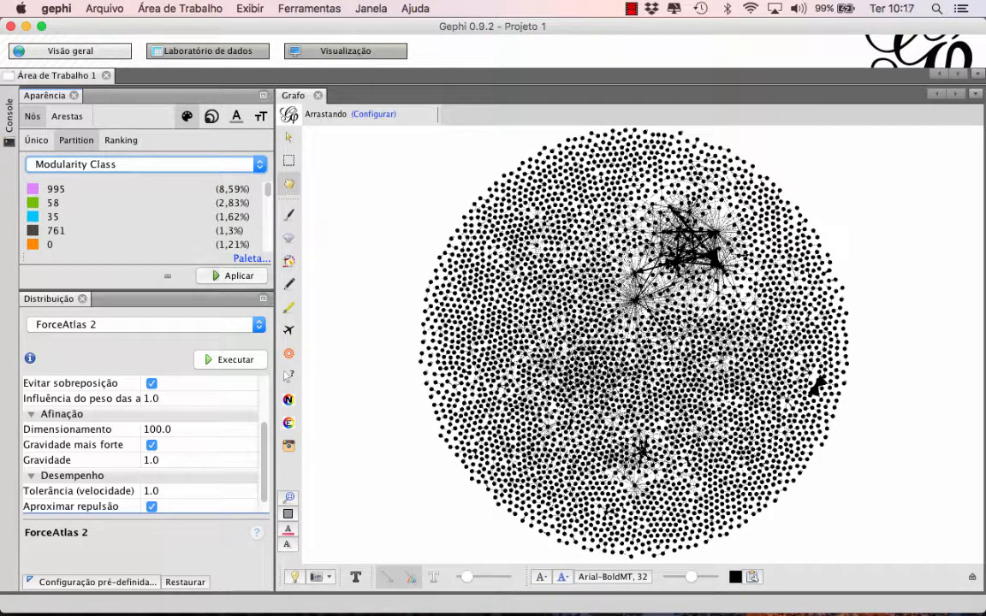
click(231, 276)
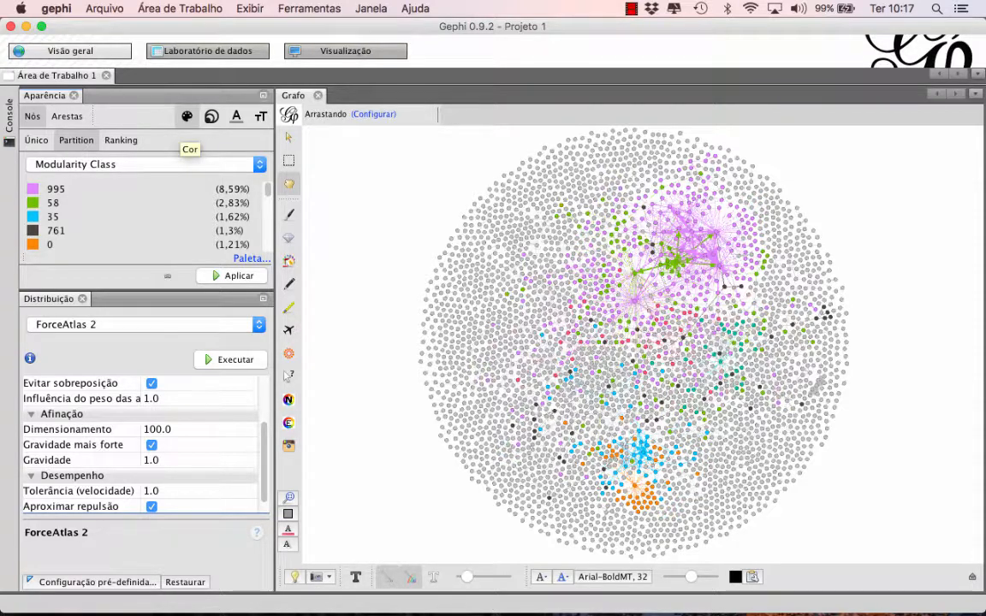
Apply a uniform size of 50 to all nodes
click(212, 116)
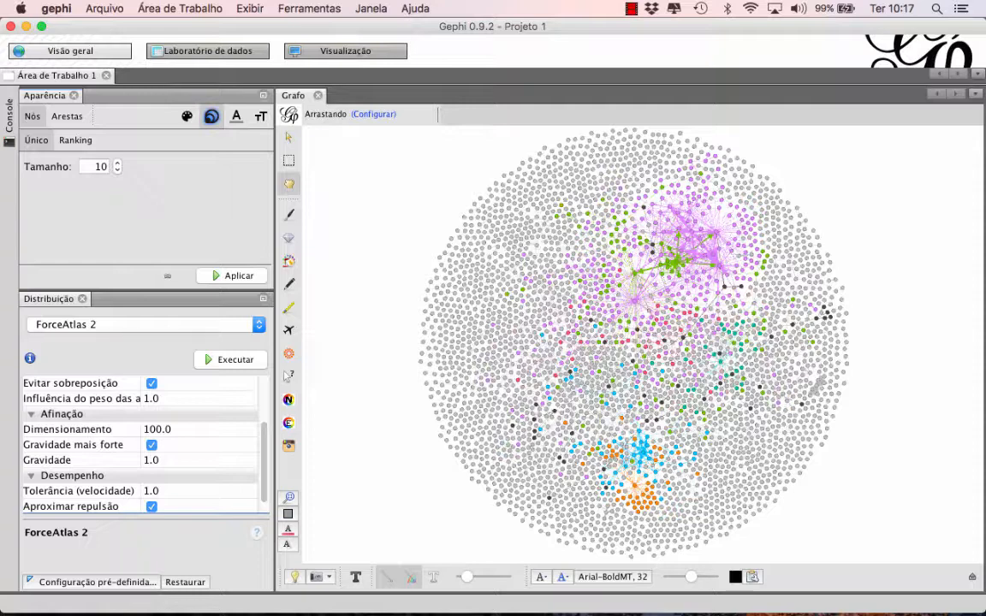
double_click(100, 167)
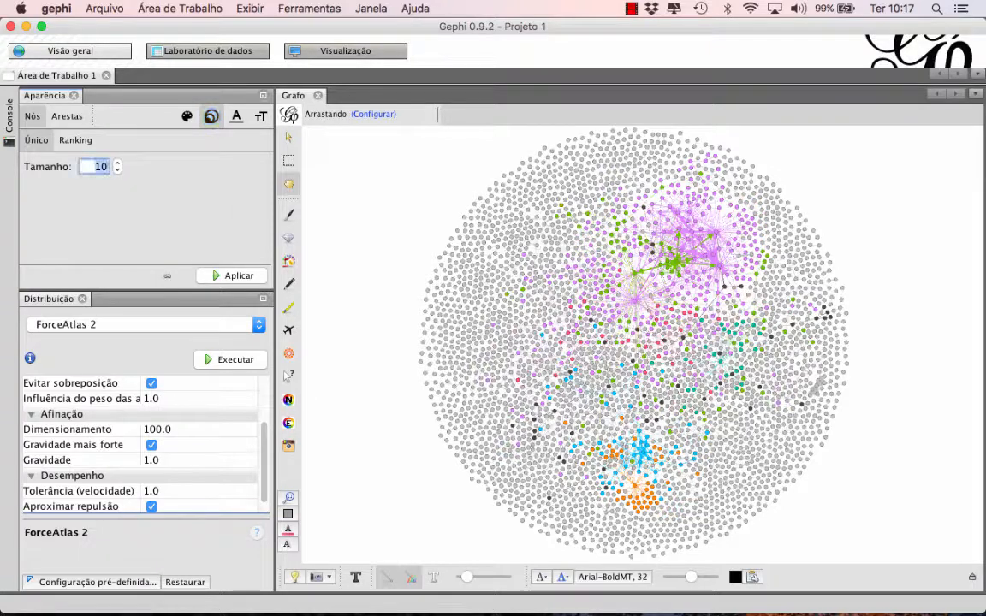
key(BackSpace)
text(50)
click(232, 276)
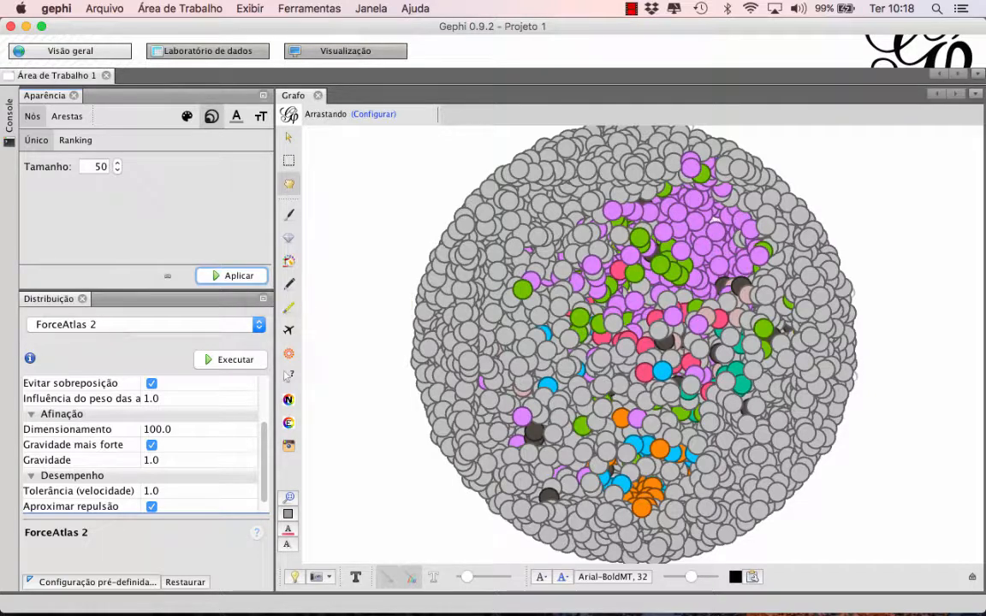
Size the nodes by a ranking on Grau de Entrada, from minimum 1 to maximum 100
click(75, 140)
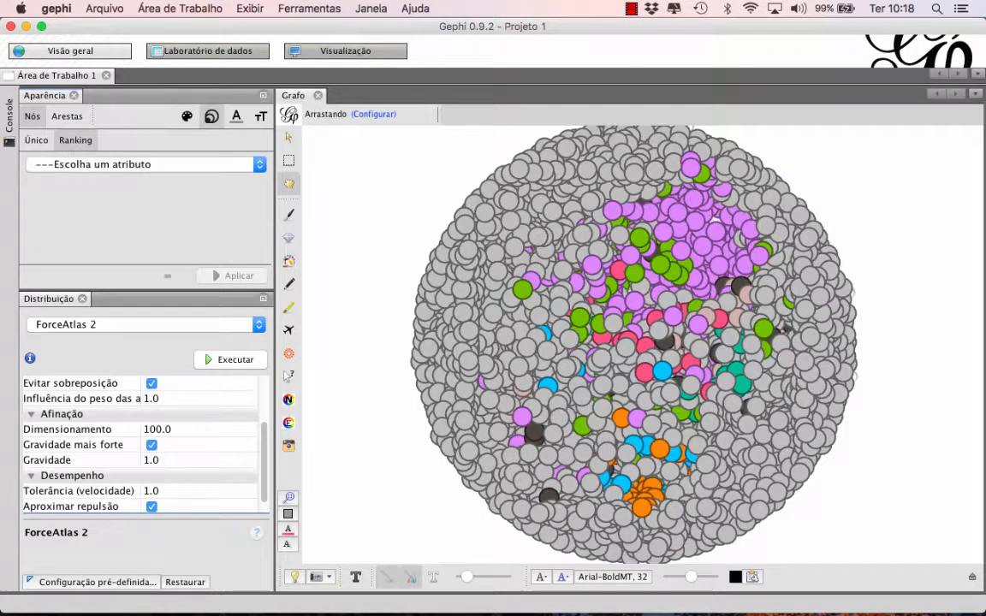
click(145, 164)
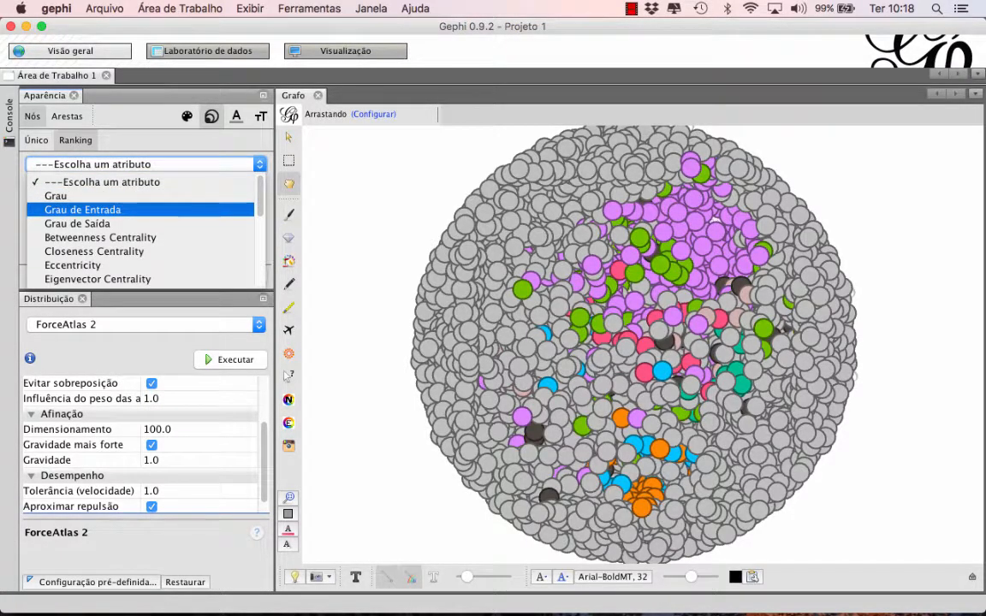
click(82, 209)
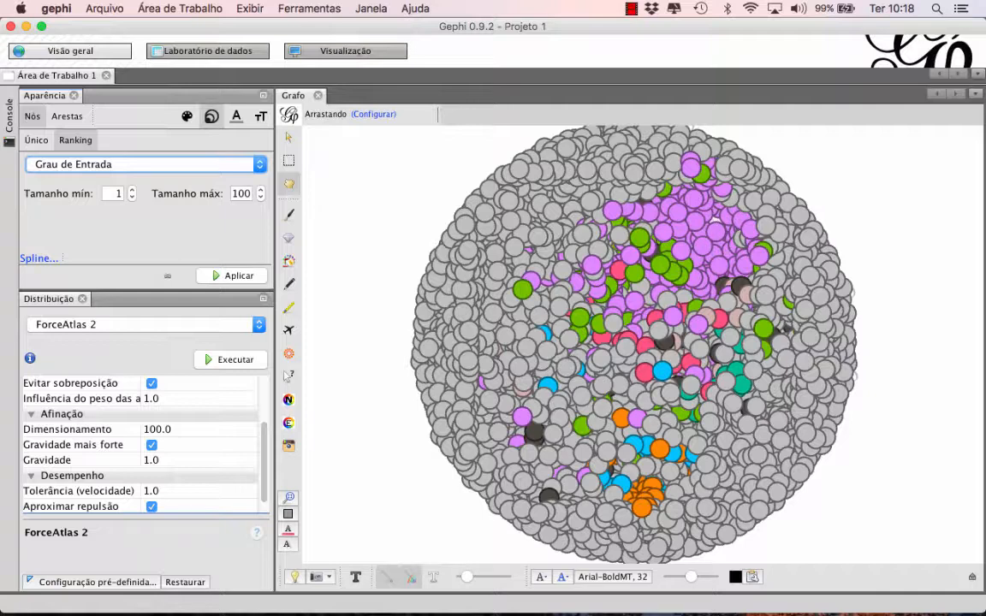
click(233, 275)
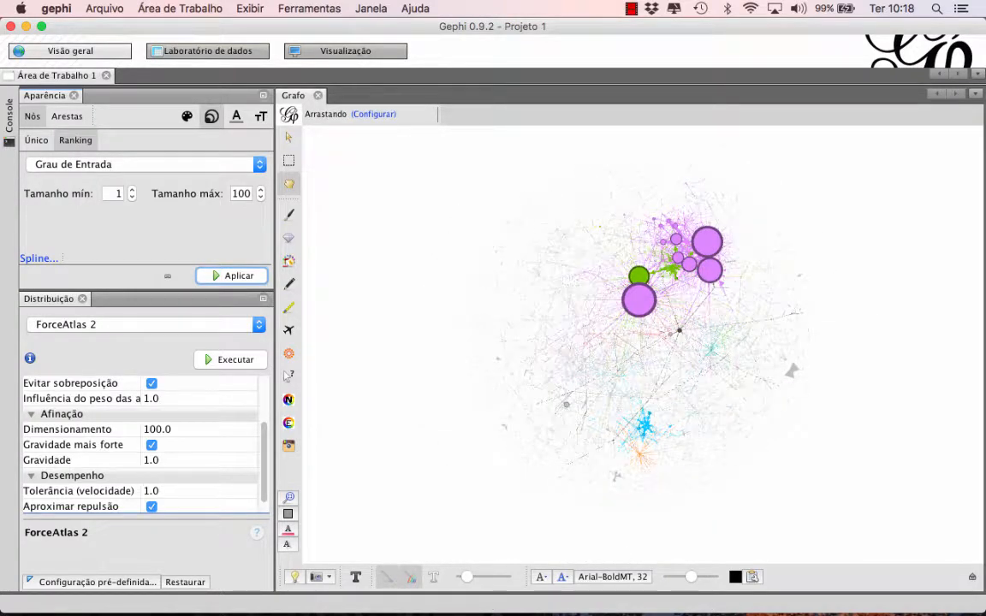
Set the maximum node size of the ranking to 80 and apply it
click(241, 193)
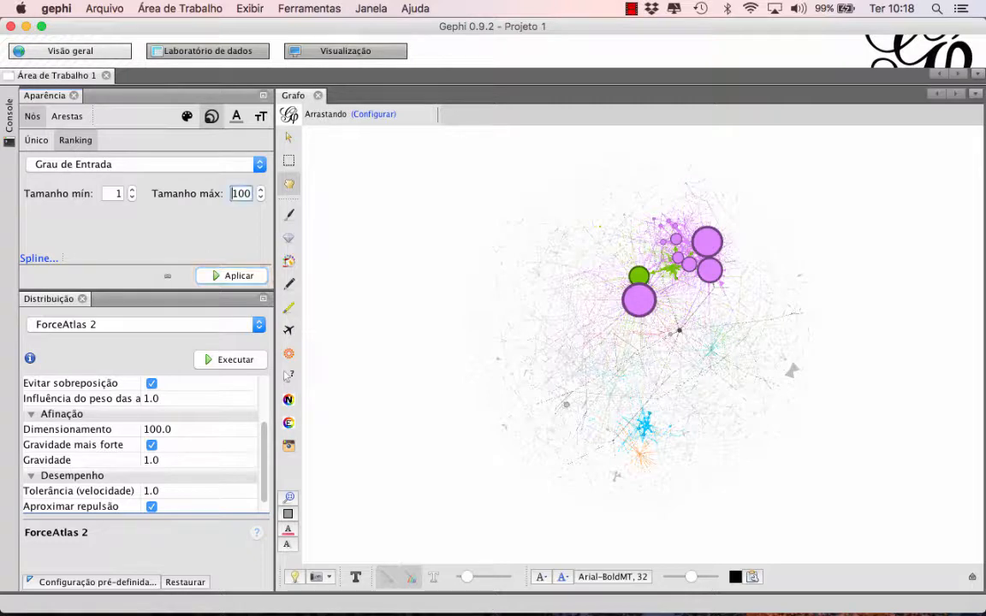
text(80)
key(Tab)
click(232, 276)
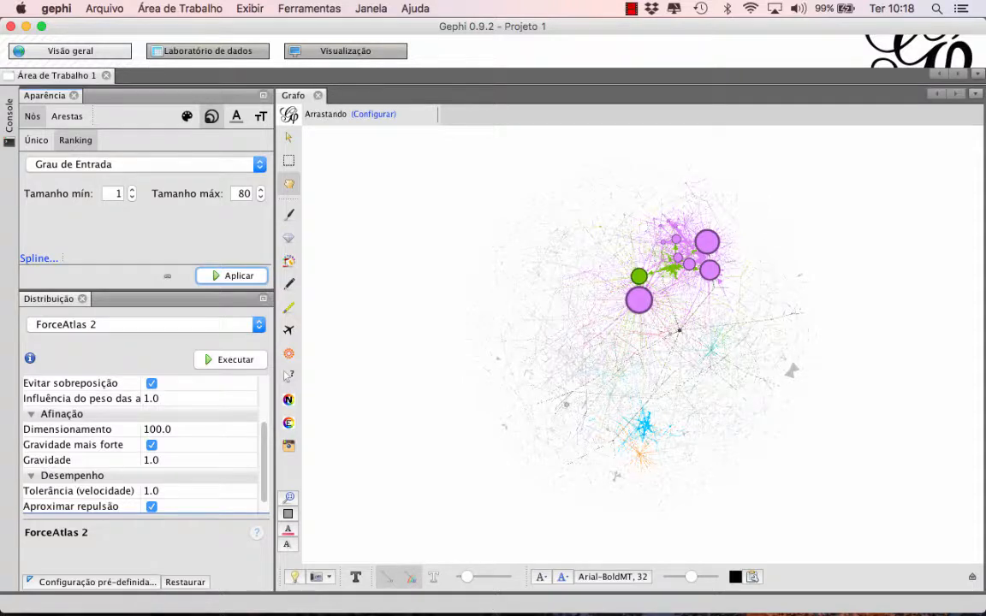
Switch the node size ranking to Grau de Saída and apply it
click(146, 165)
click(77, 223)
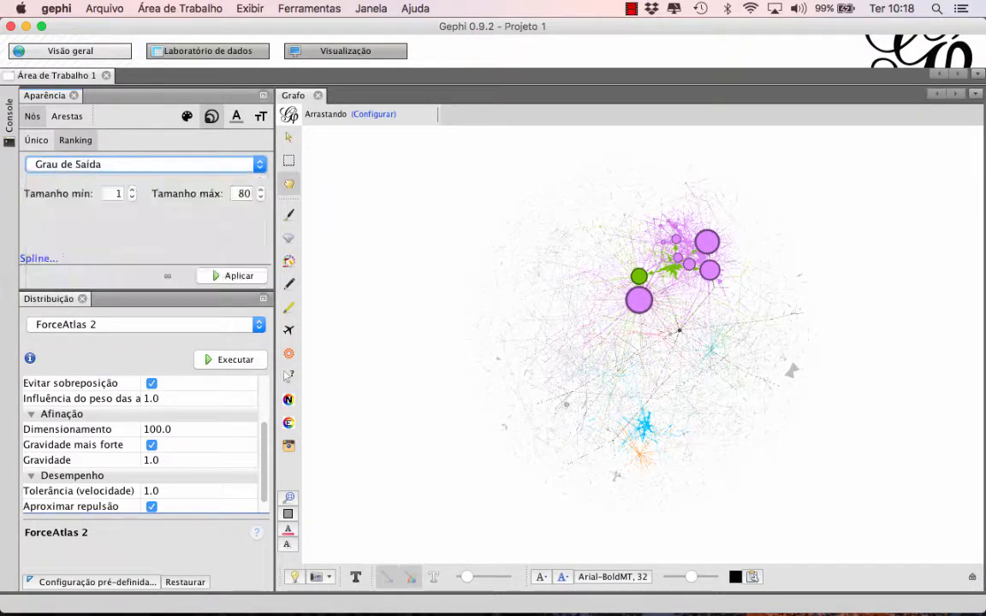
click(232, 276)
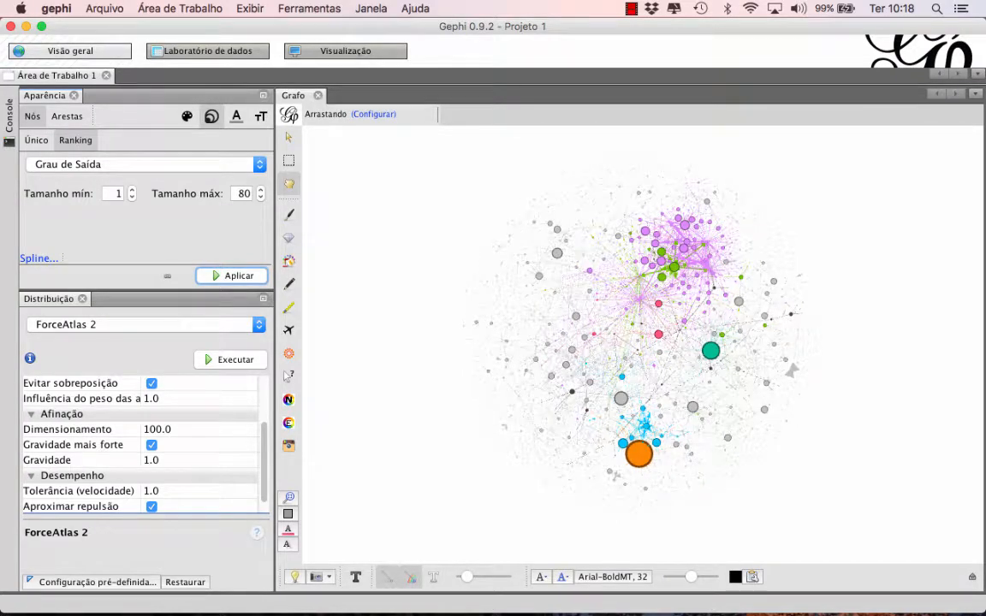
Rank the node sizes by Betweenness Centrality and apply the change to the graph
click(145, 164)
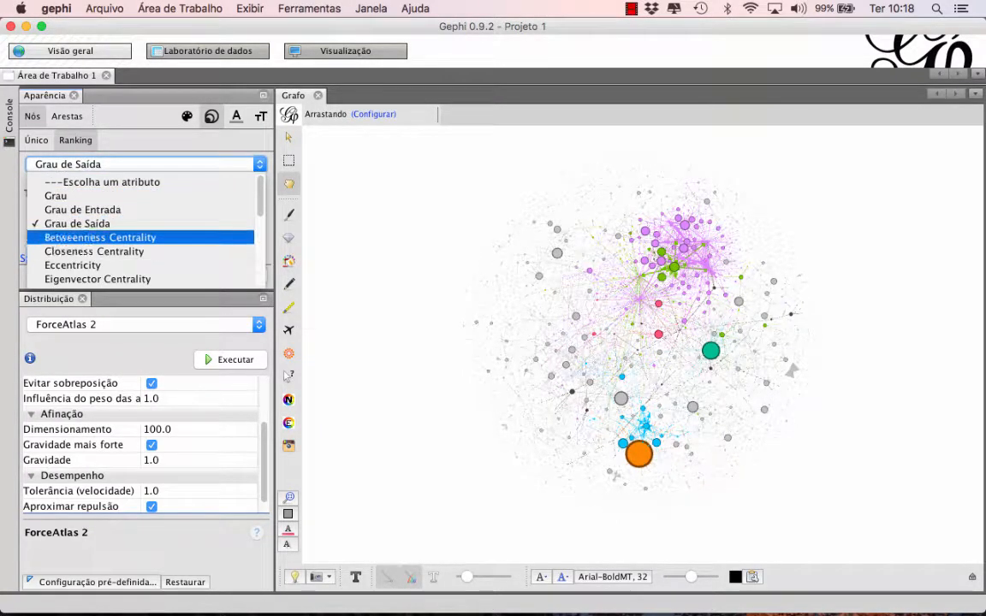
click(100, 236)
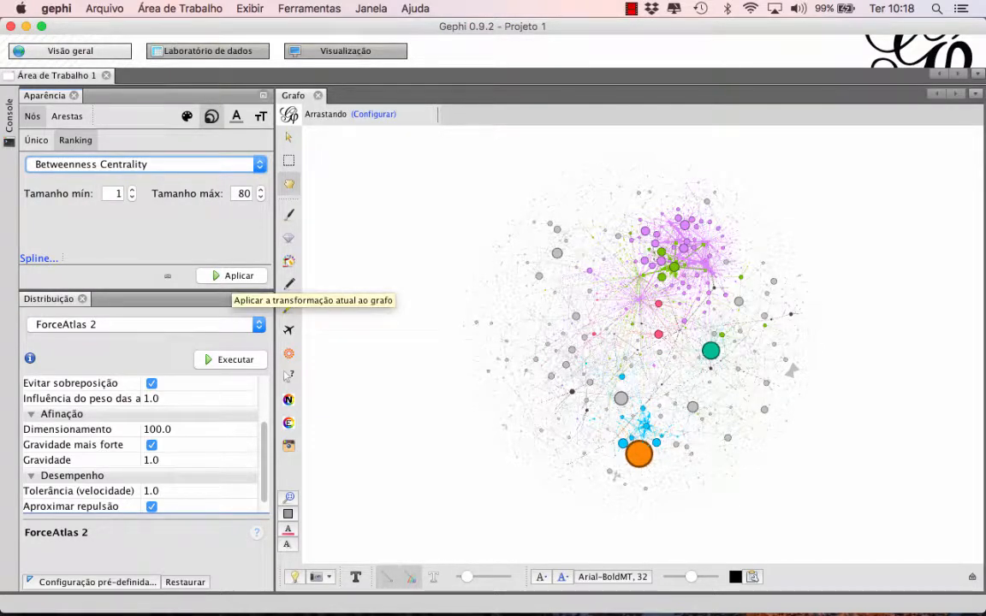
click(232, 276)
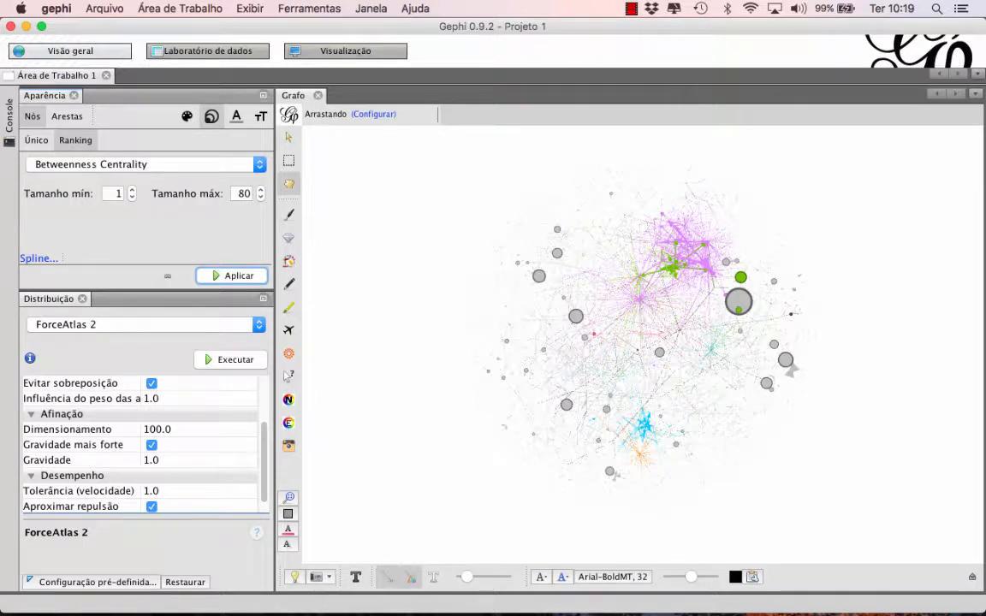
Return the node size ranking to Grau de Entrada and apply it
click(147, 164)
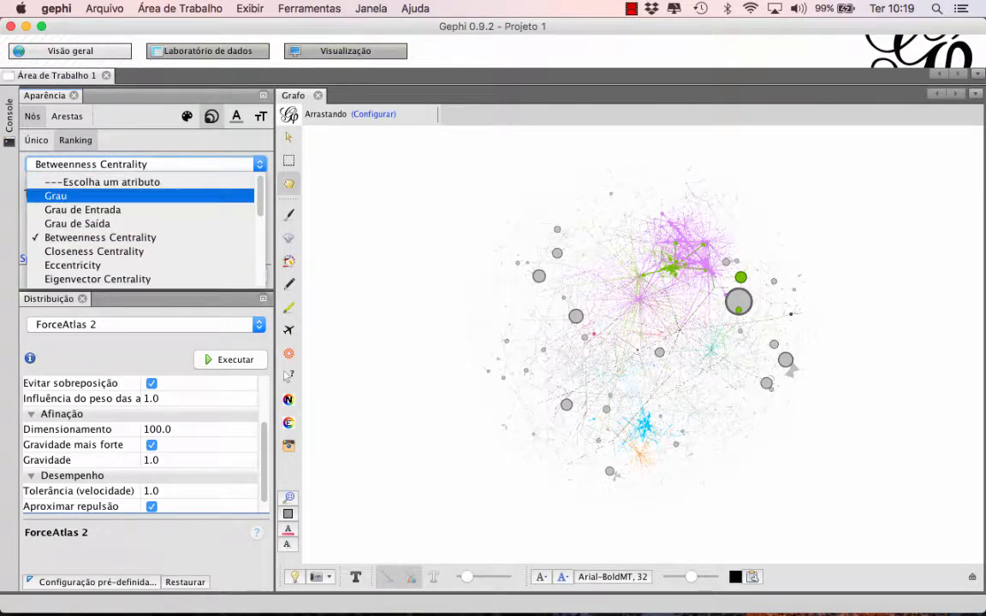
click(83, 209)
click(232, 276)
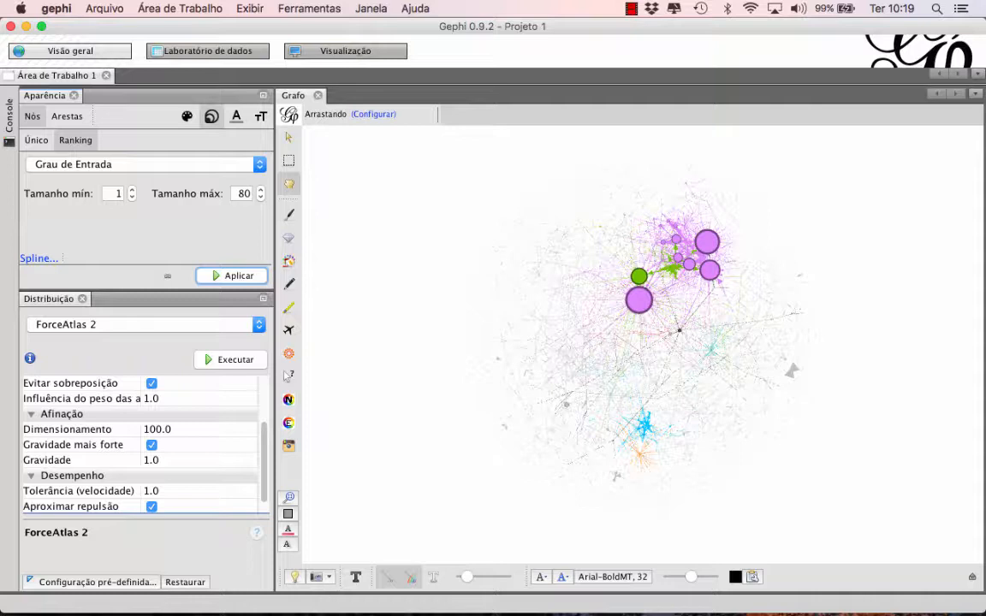
Rank the node sizes by Eigenvector Centrality and apply the ranking to the graph
click(145, 164)
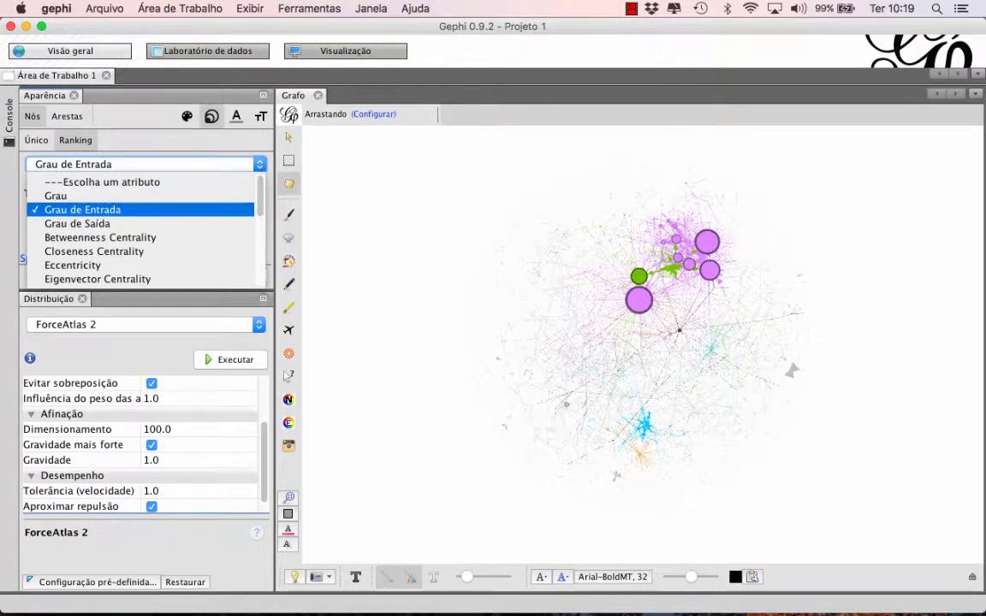
key(Down)
key(Down)
key(Down)
key(Down)
key(Down)
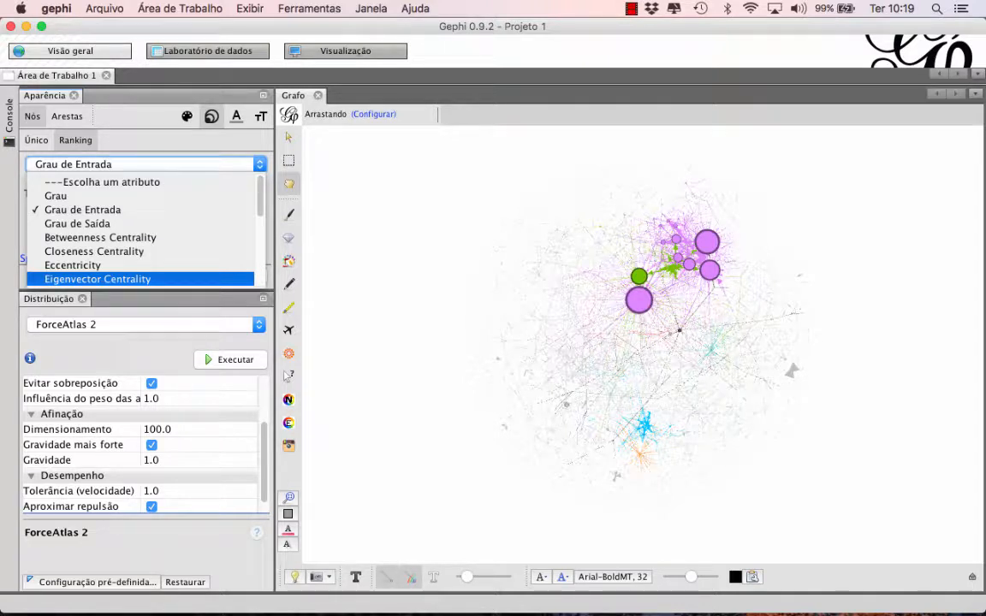
key(Up)
key(Up)
key(Up)
key(Up)
key(Up)
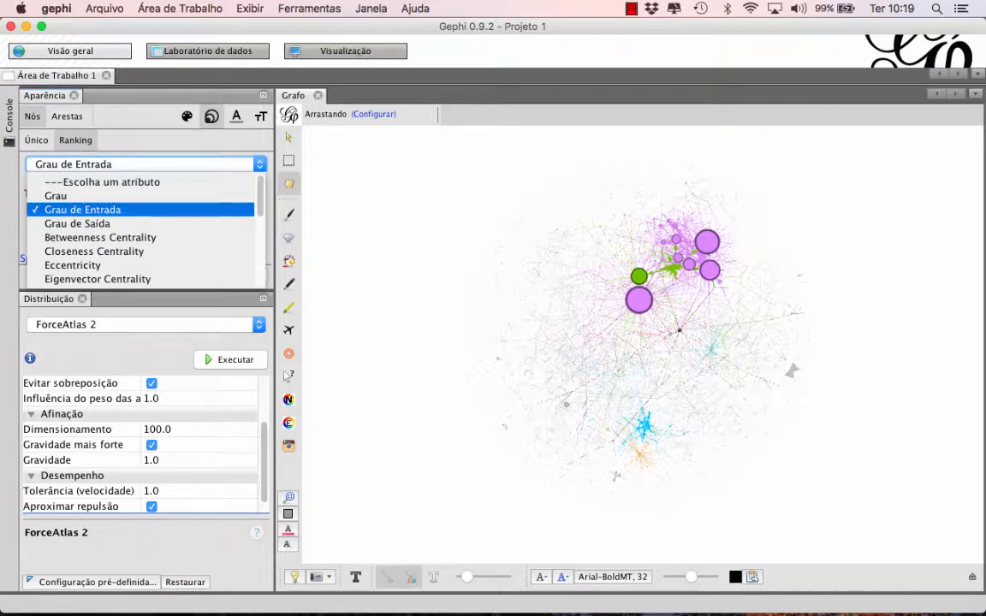
key(Down)
key(Down)
key(Down)
key(Down)
key(Down)
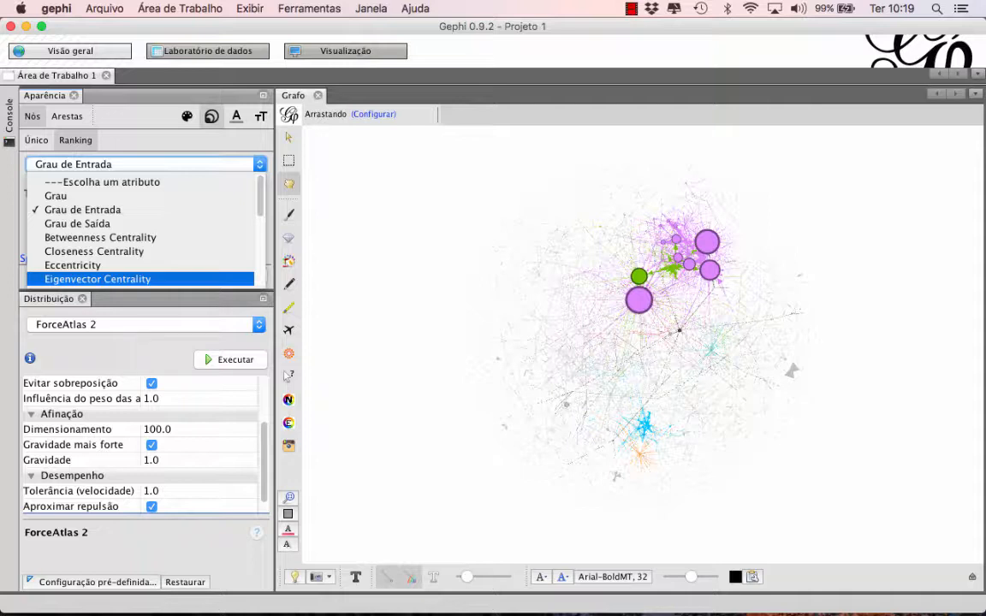
key(Return)
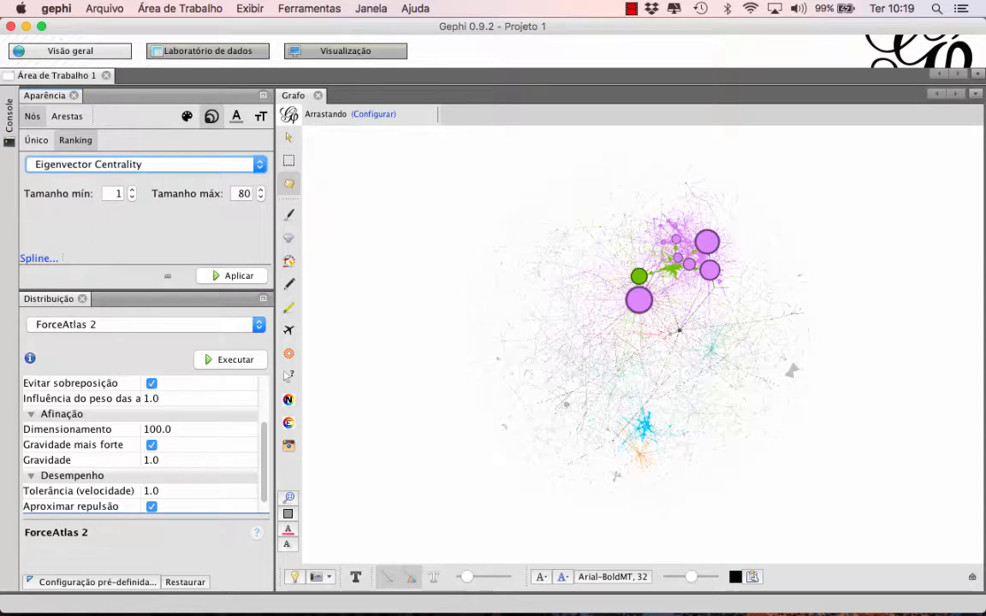
click(231, 275)
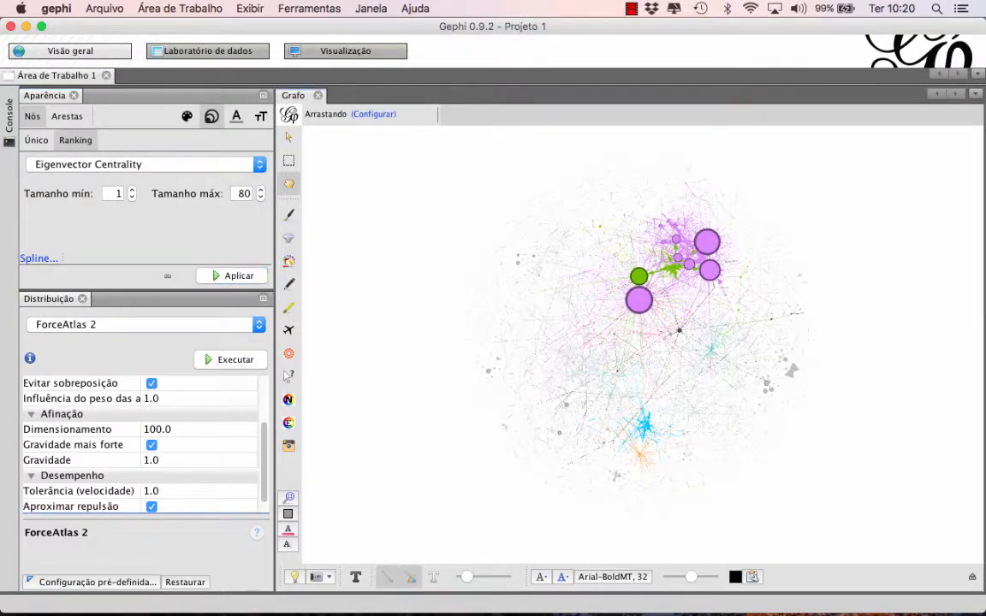
Enable node labels in the graph's label settings and hide the labels of unselected nodes
mouse_move(642, 342)
mouse_down()
mouse_move(604, 362)
mouse_move(627, 342)
mouse_move(615, 354)
mouse_move(629, 366)
mouse_move(629, 351)
mouse_up()
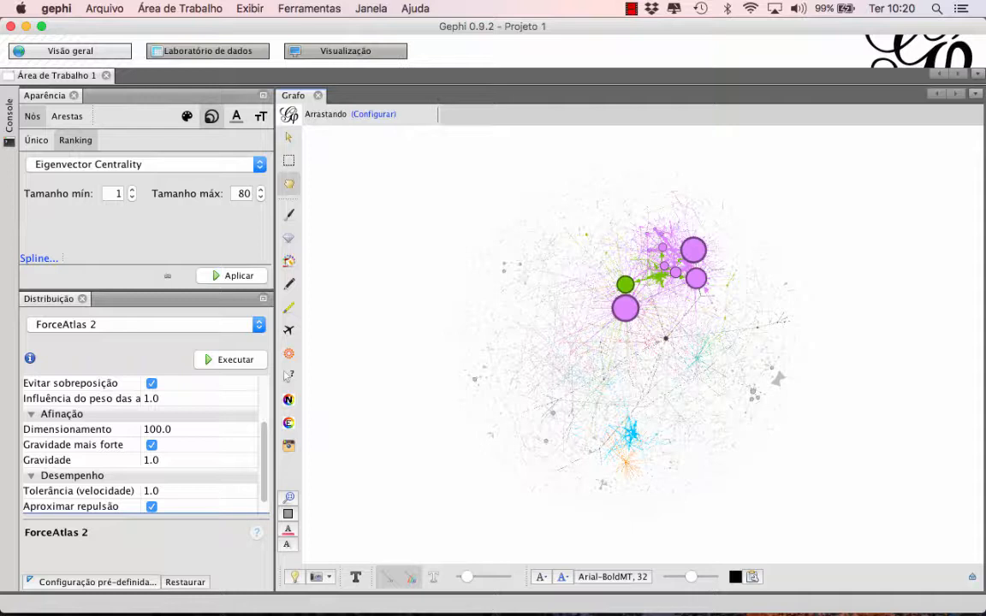
click(972, 577)
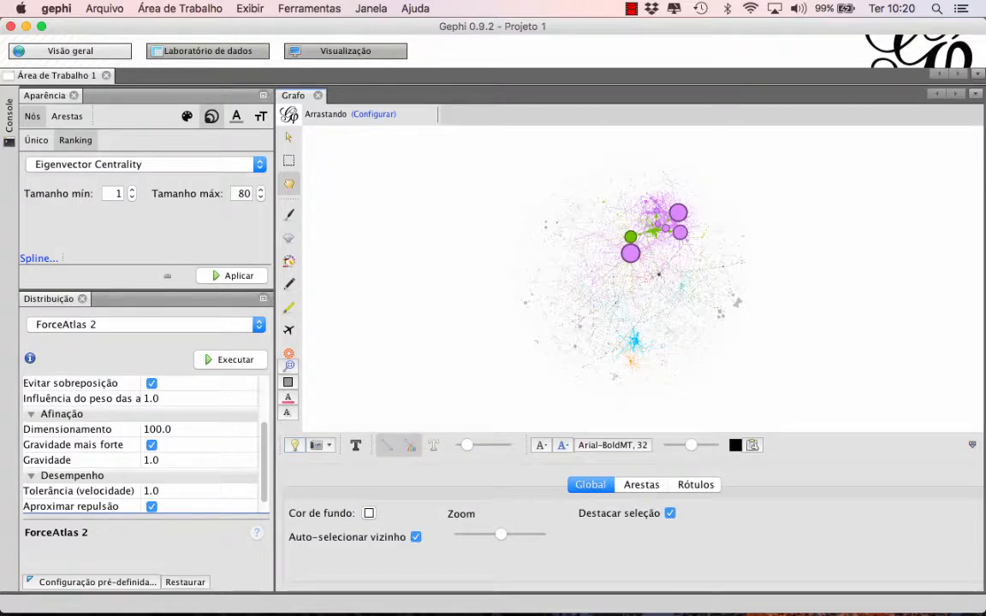
click(694, 485)
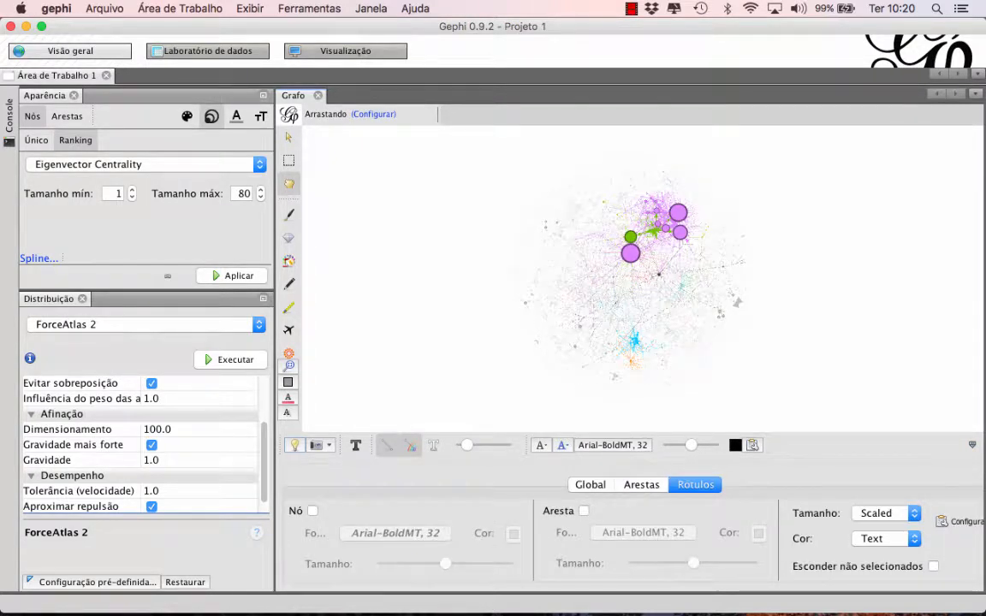
click(312, 509)
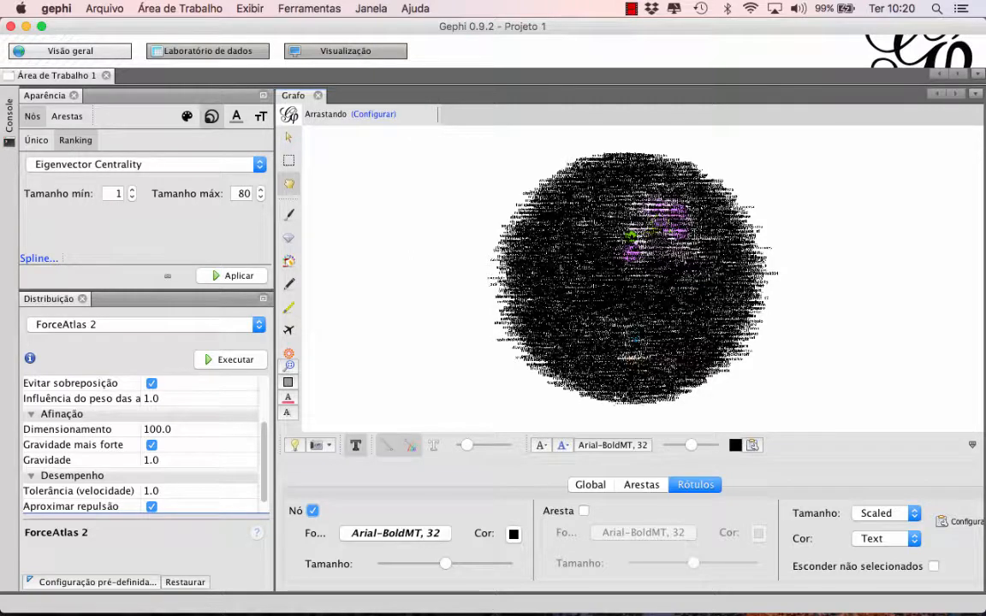
click(933, 566)
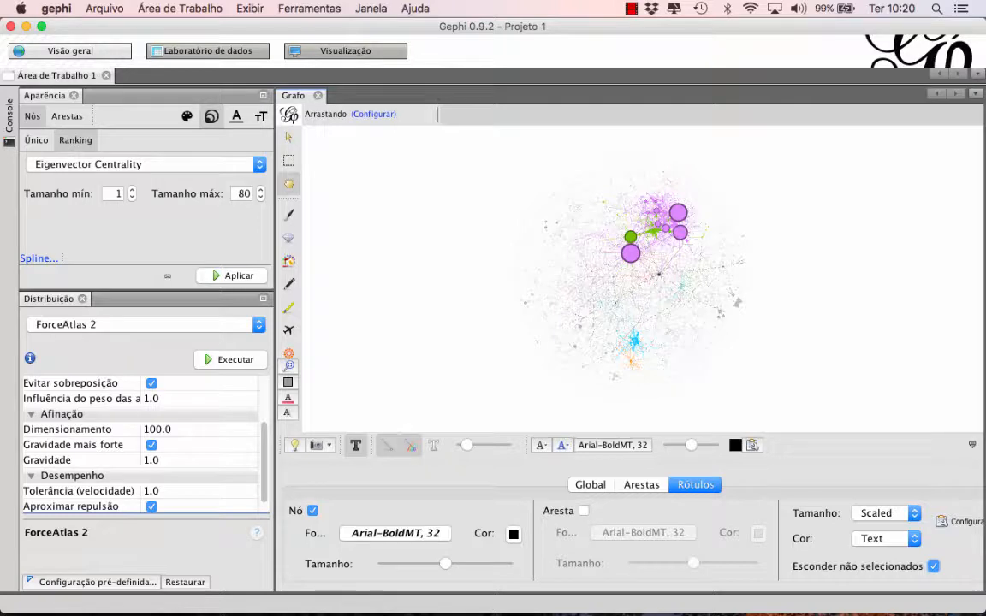
click(972, 445)
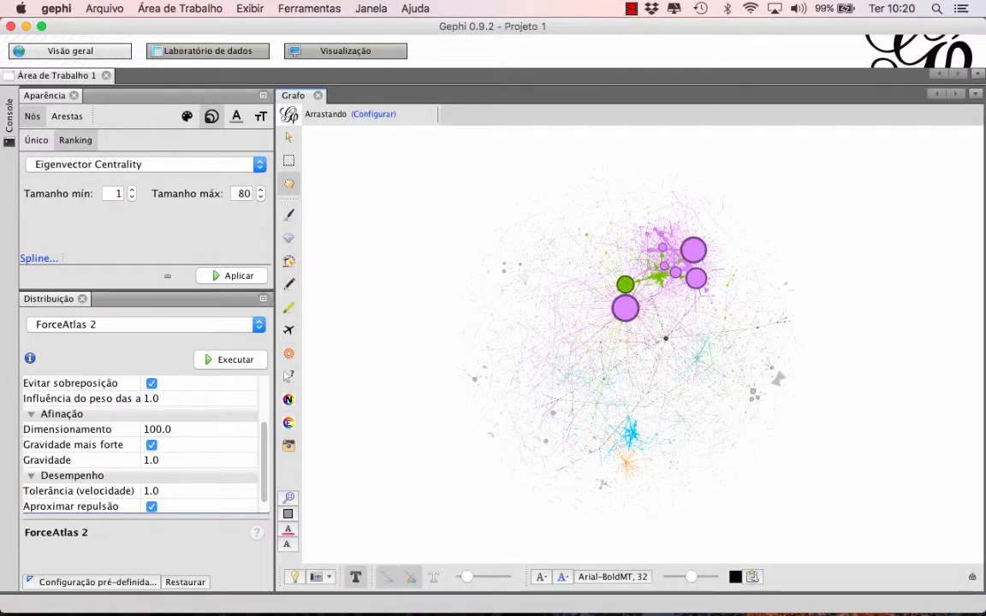
Switch to the graph's preview and render it with the Padrão preset
scroll(729, 256, up, 4)
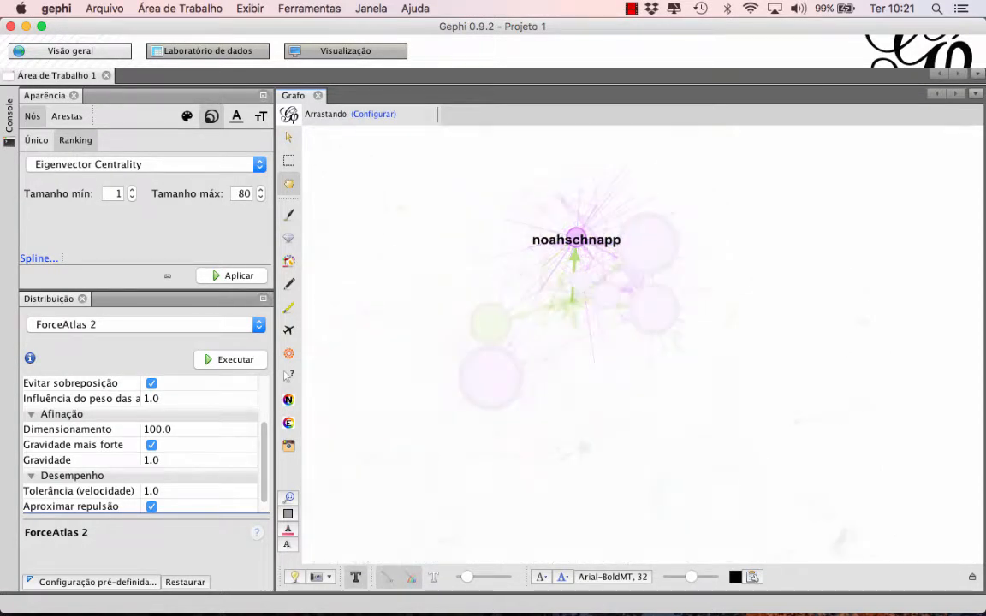
scroll(577, 321, down, 2)
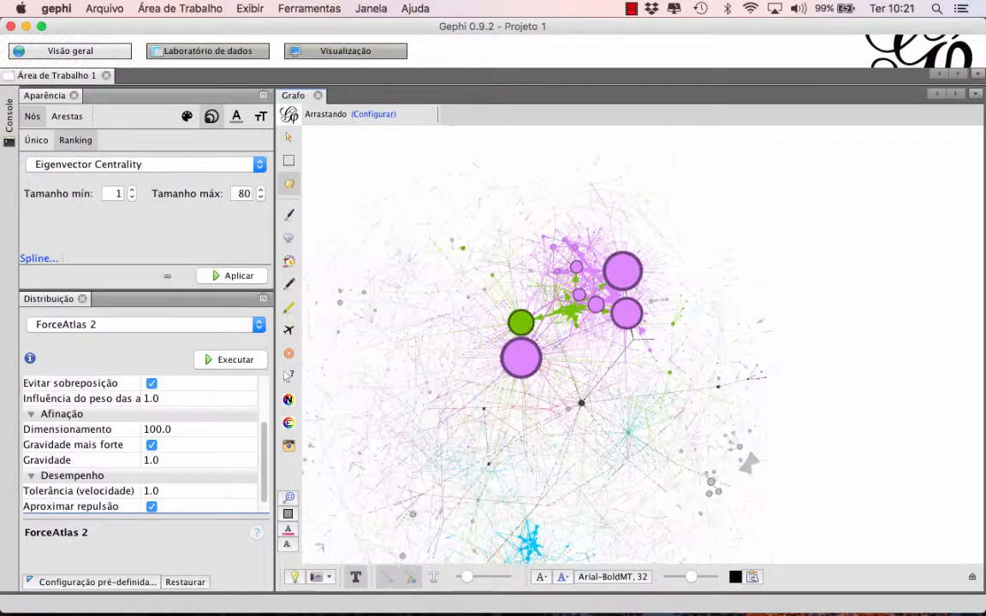
scroll(577, 321, down, 1)
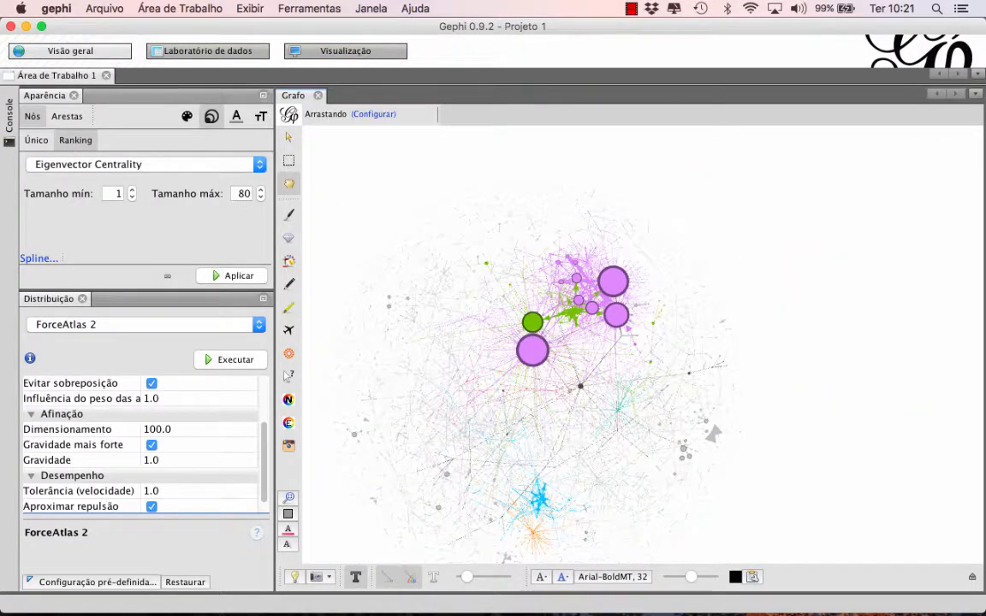
drag(577, 320, 695, 289)
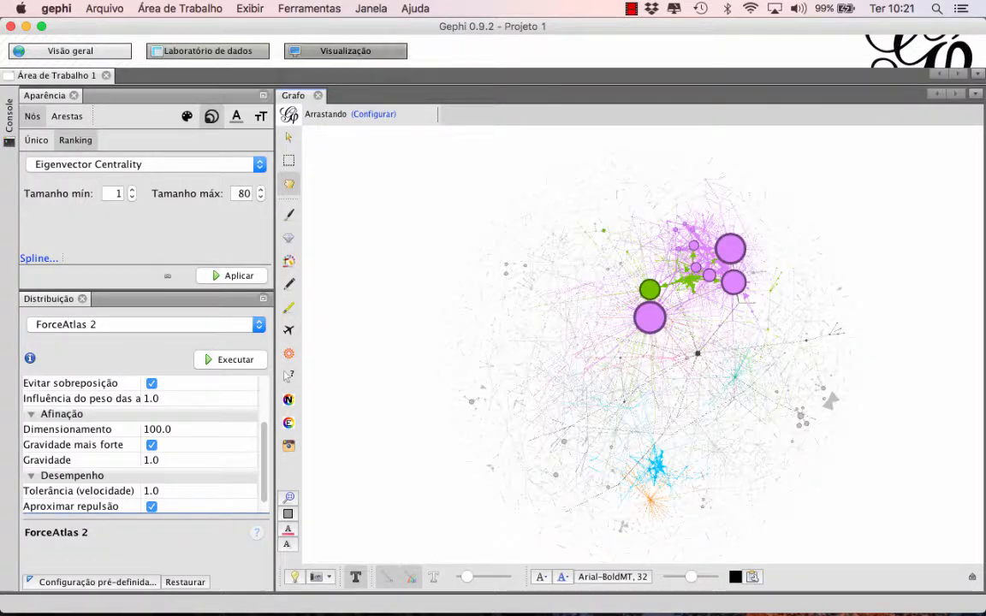
click(345, 52)
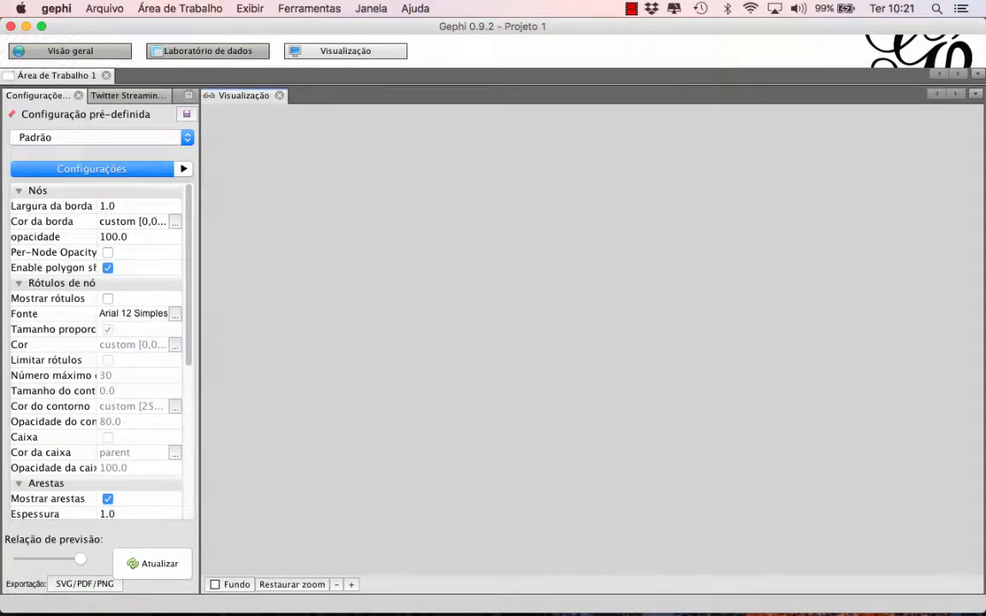
click(152, 564)
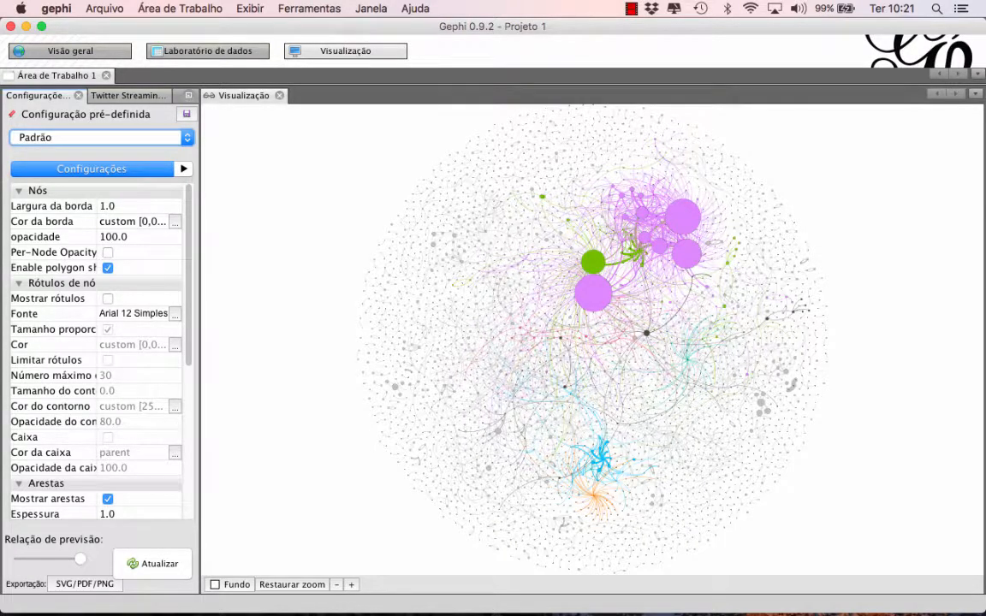
Choose the Padrão com arestas curvas preset for the preview and refresh the rendering
click(99, 137)
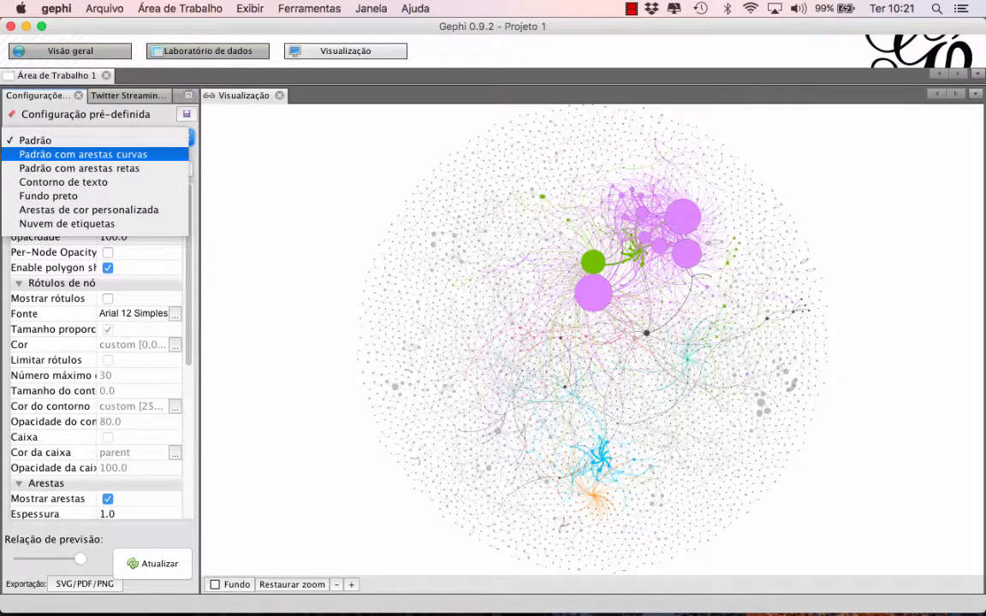
click(83, 154)
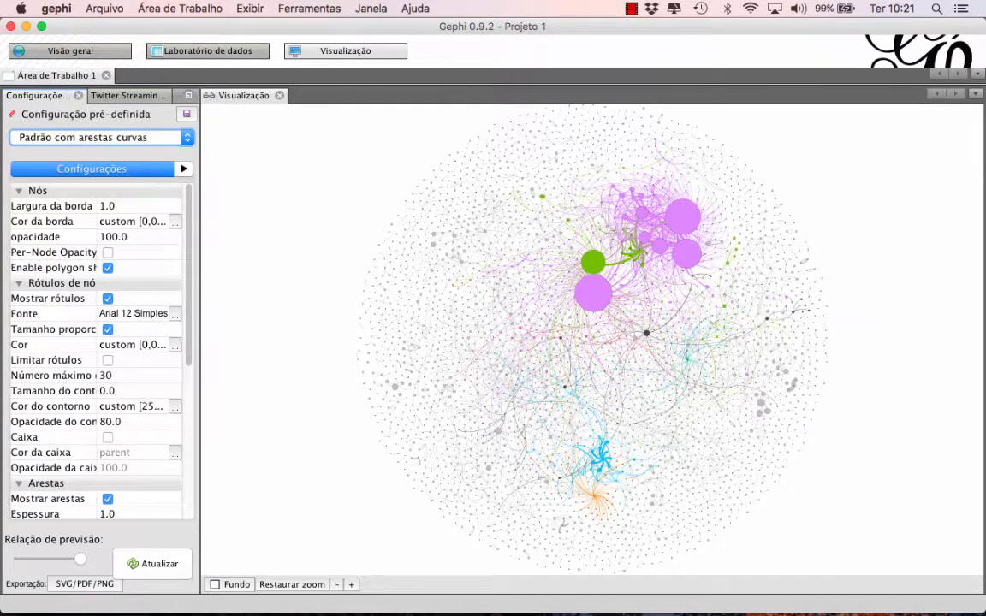
click(152, 564)
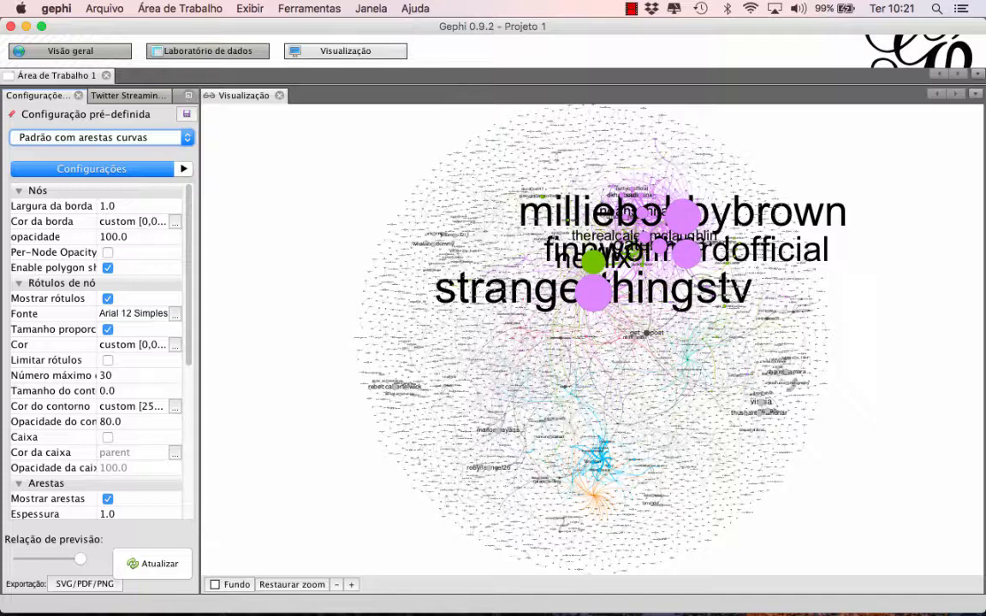
Change the preview preset to Fundo preto and refresh the rendering
click(103, 138)
click(49, 182)
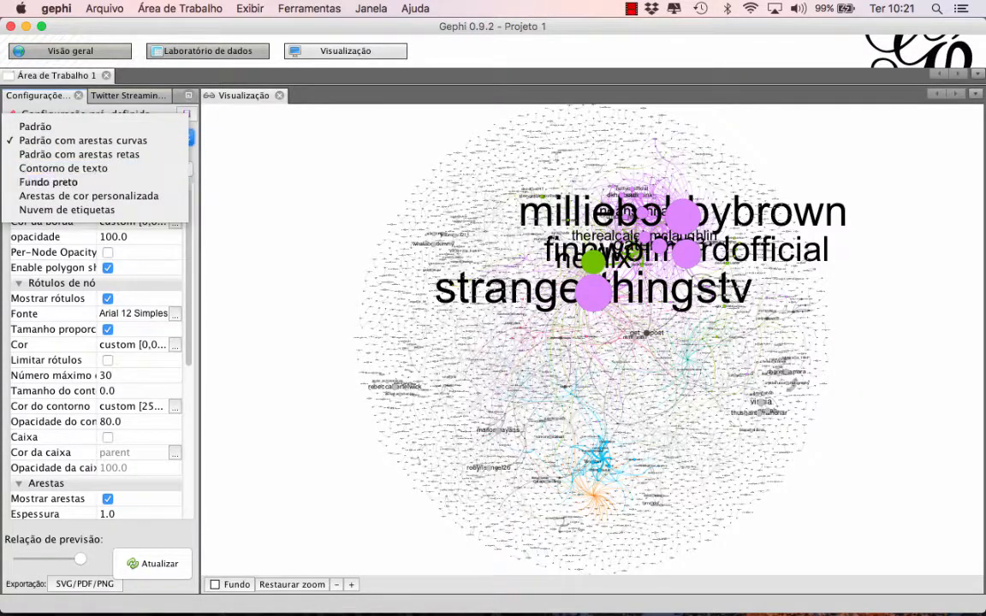
click(152, 564)
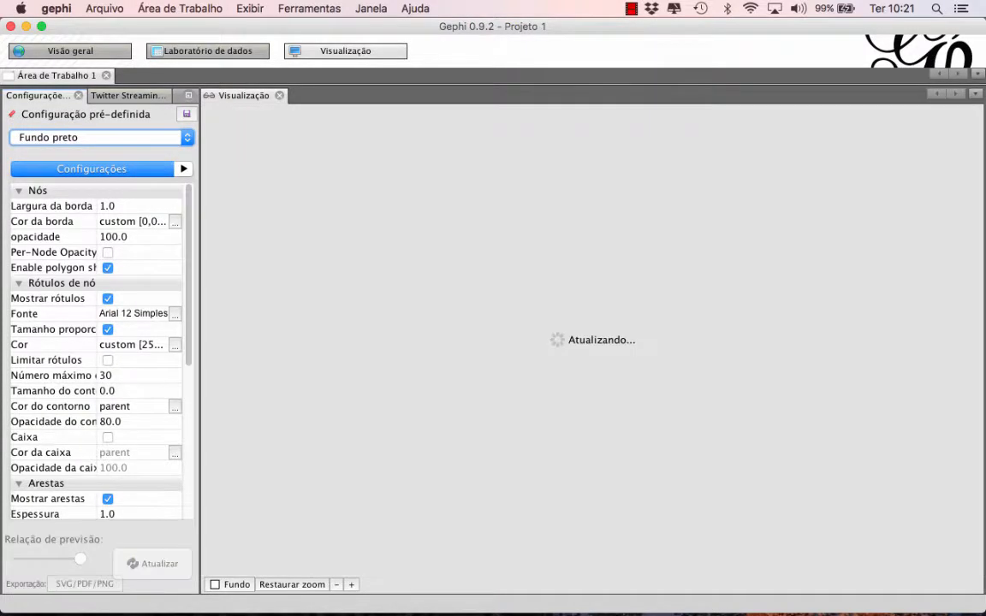